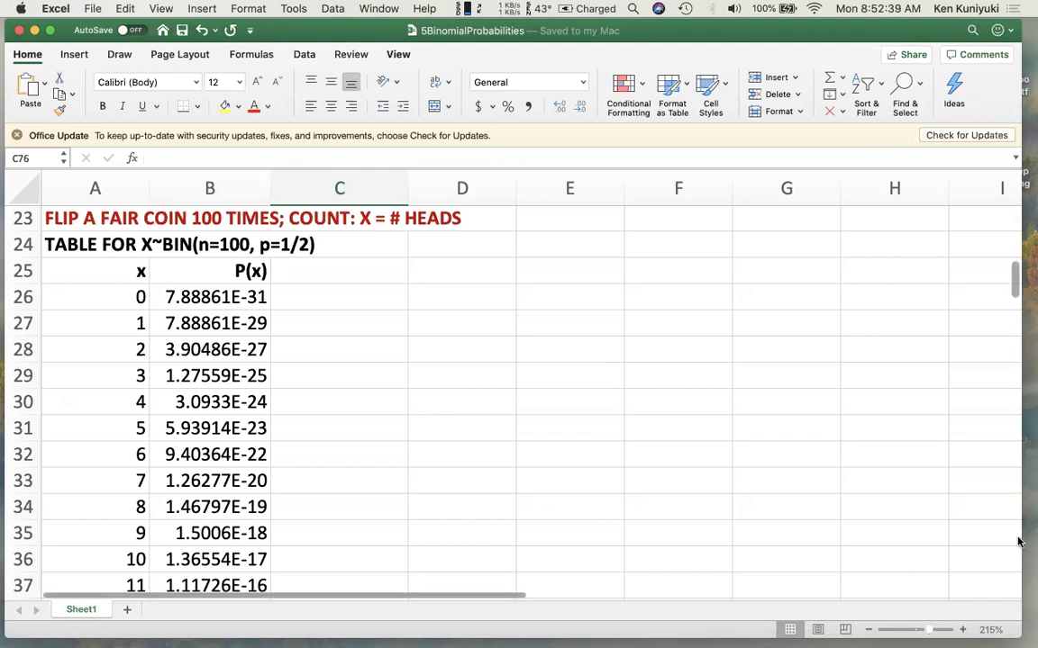
Scroll to the 45–55 block showing 0.72874698 and select row 76 for x = 50
scroll(1016, 541, down, 5)
scroll(1016, 540, down, 5)
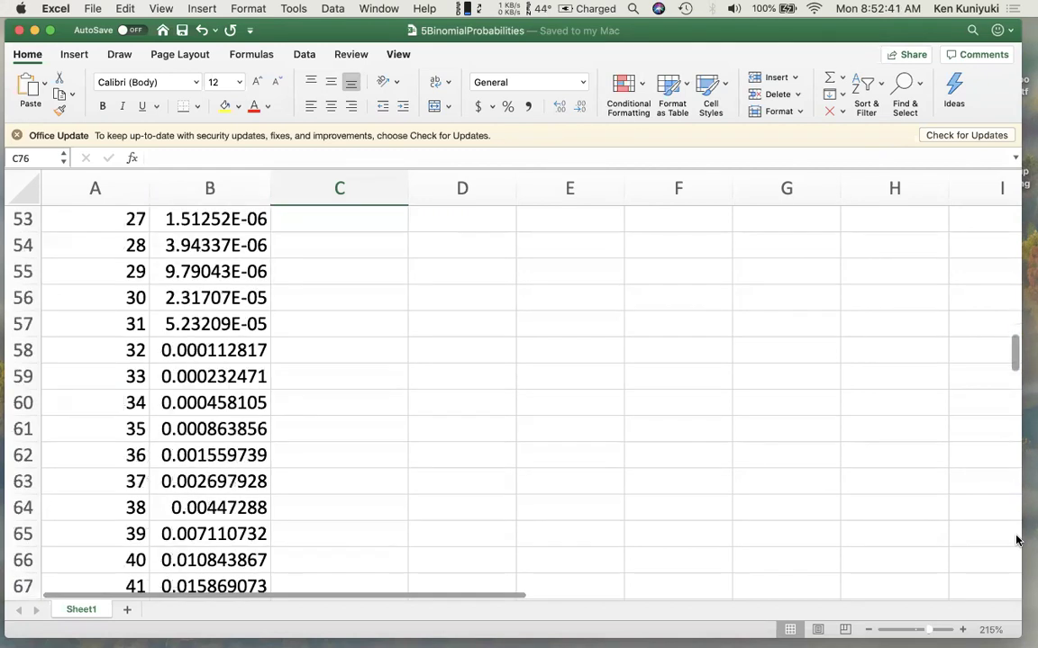
scroll(1016, 540, down, 5)
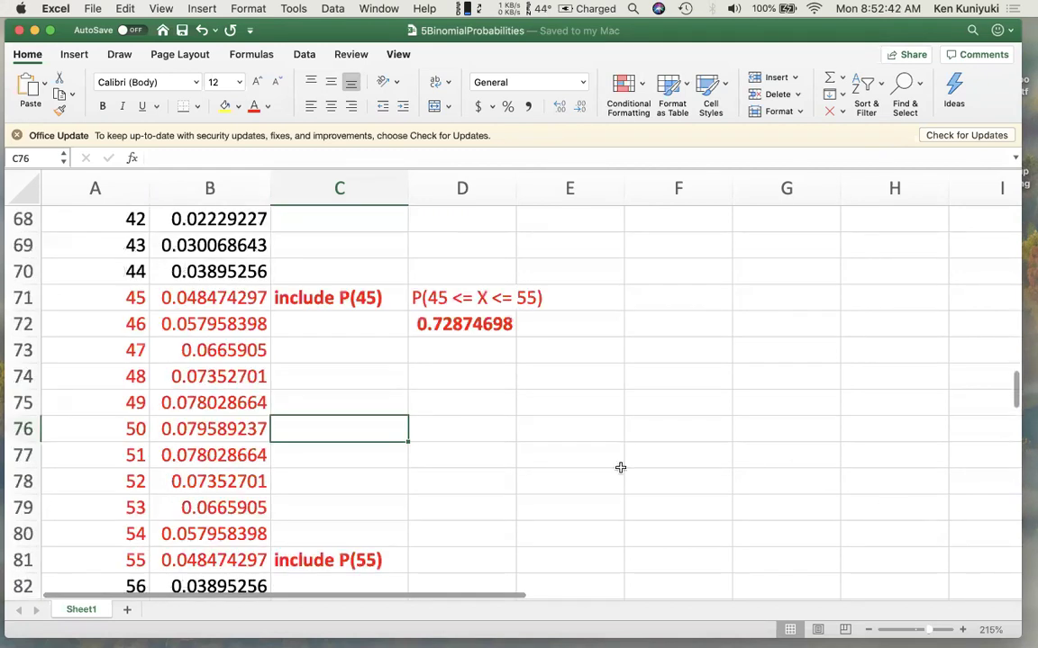
click(36, 430)
scroll(430, 482, down, 1)
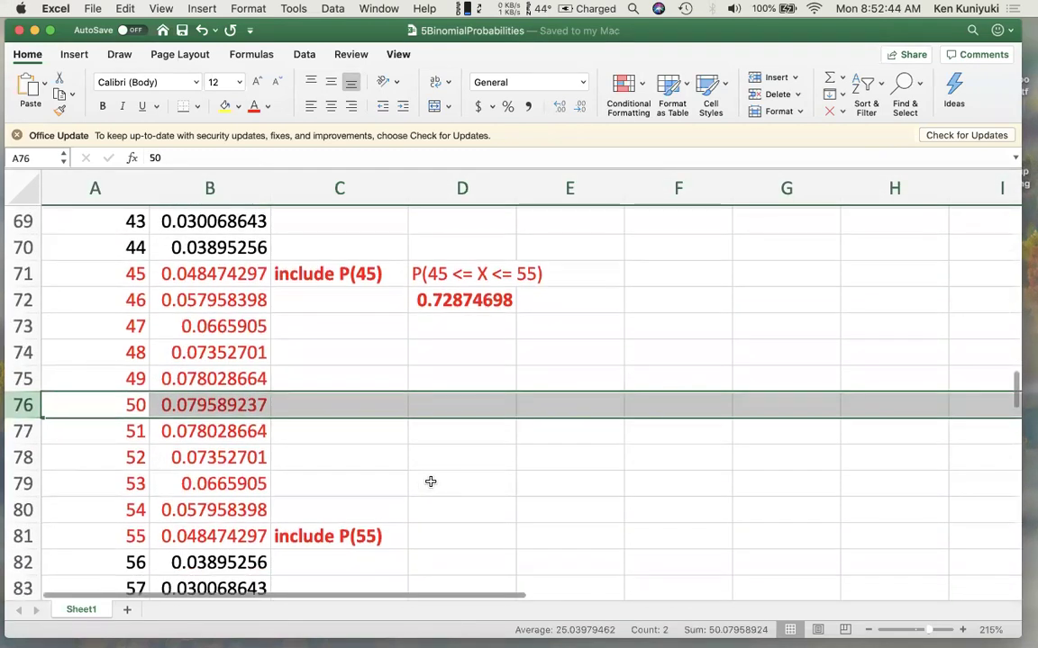
Check the BINOM.DIST formula in B76 for P(50), then scroll to rows 90–104 (x = 64 to 78)
click(286, 405)
click(249, 405)
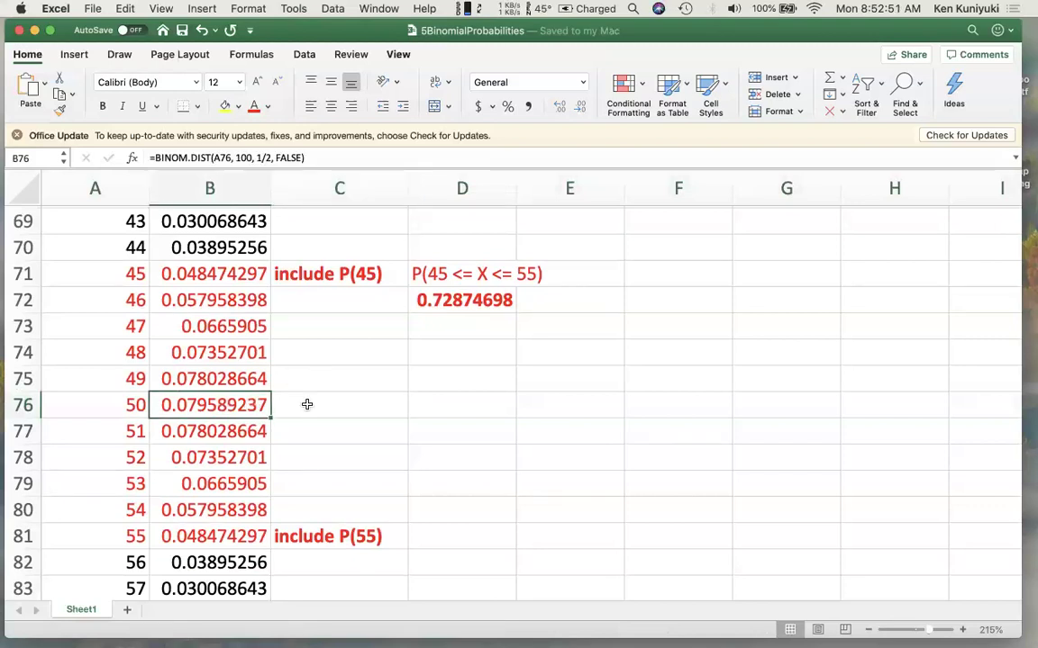
click(307, 404)
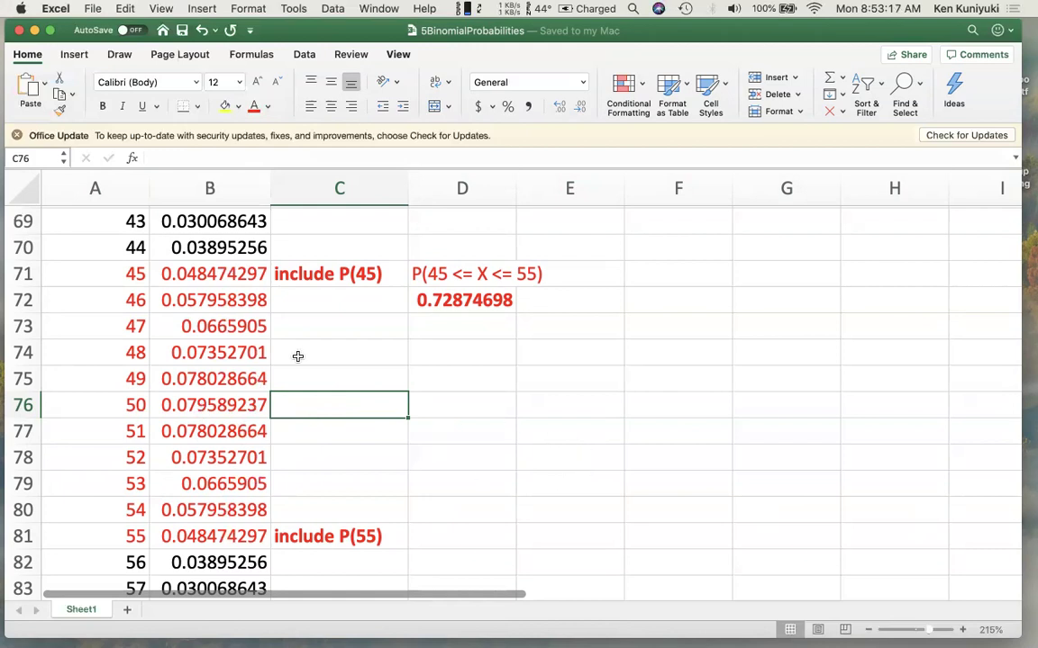
scroll(299, 364, up, 3)
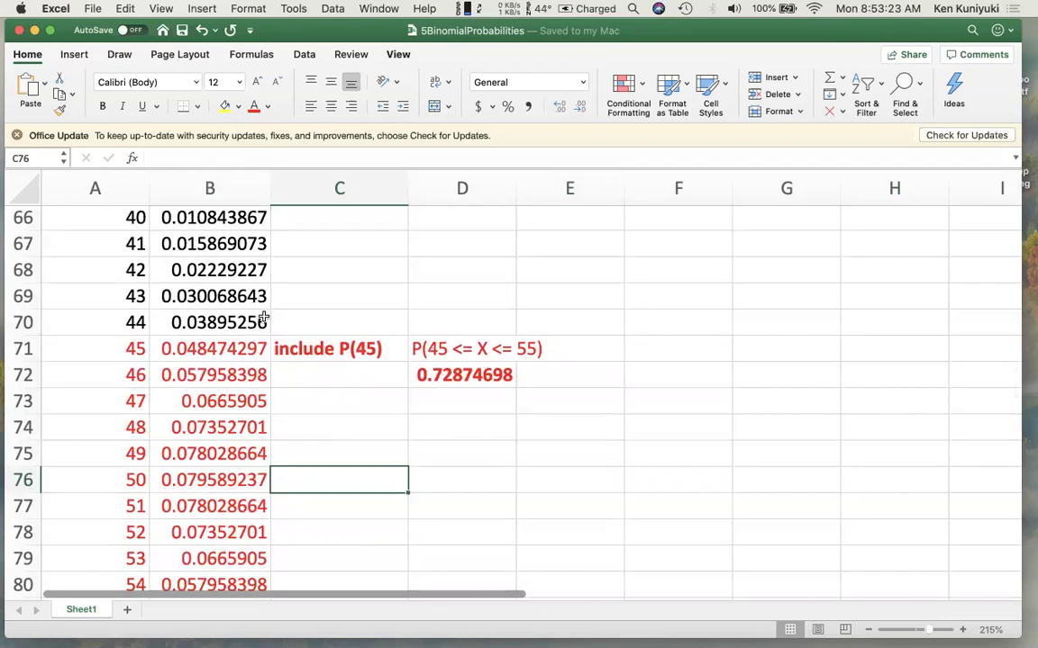
scroll(263, 317, up, 1)
scroll(264, 333, down, 4)
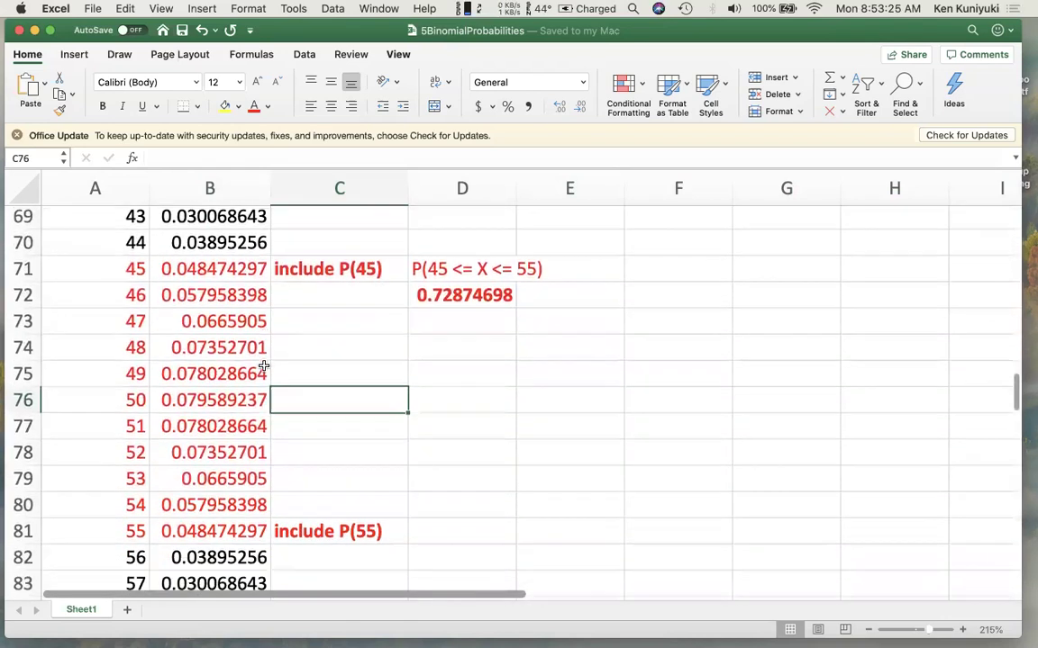
scroll(263, 367, down, 7)
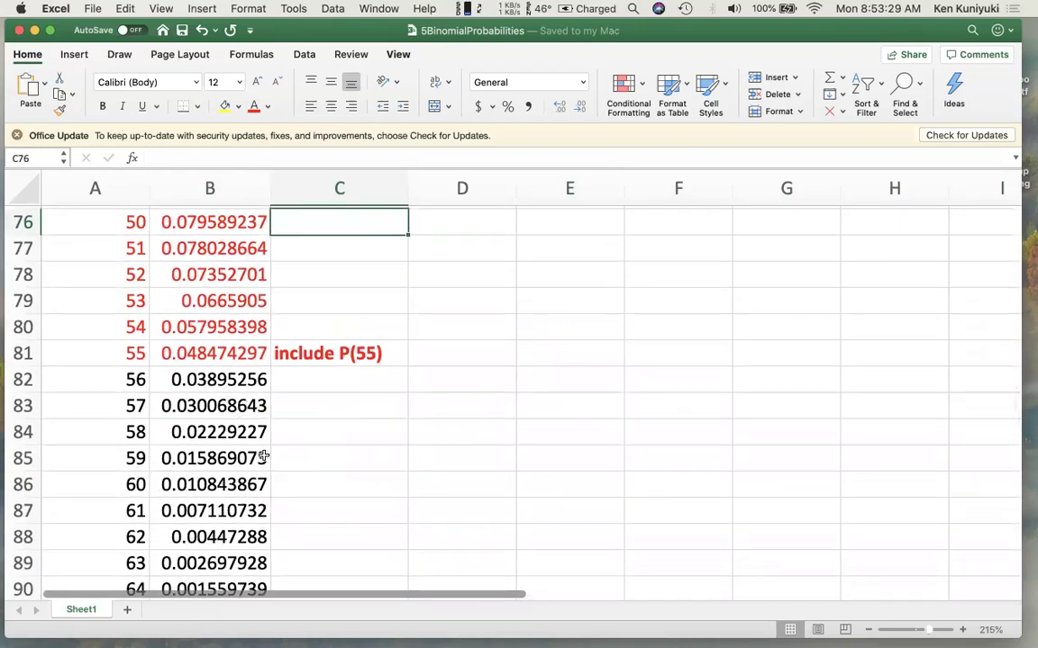
Page down to the questions and enter =BINOM.DIST(500, 1000, 1/2, FALSE) in A131, giving 0.02522502
click(1014, 525)
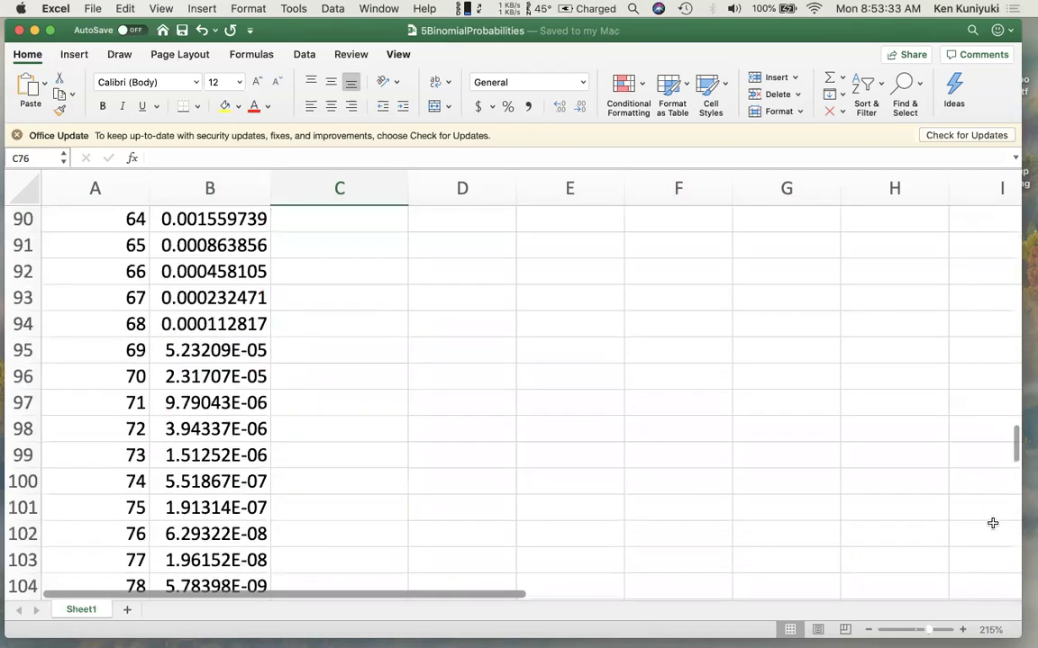
click(1012, 536)
click(1010, 540)
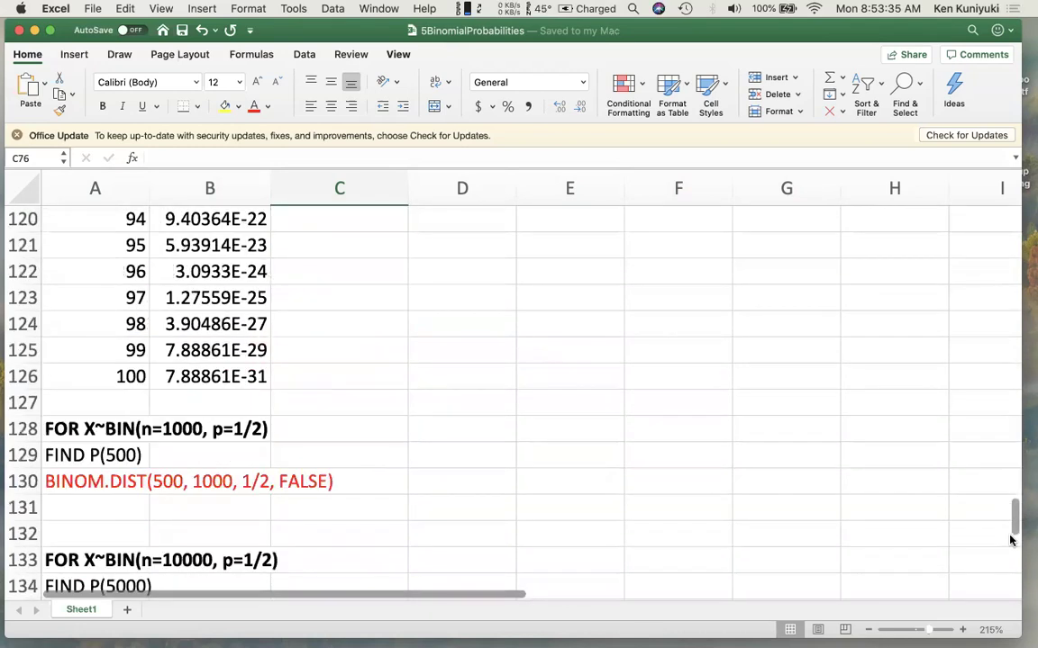
scroll(567, 515, down, 1)
scroll(567, 516, down, 1)
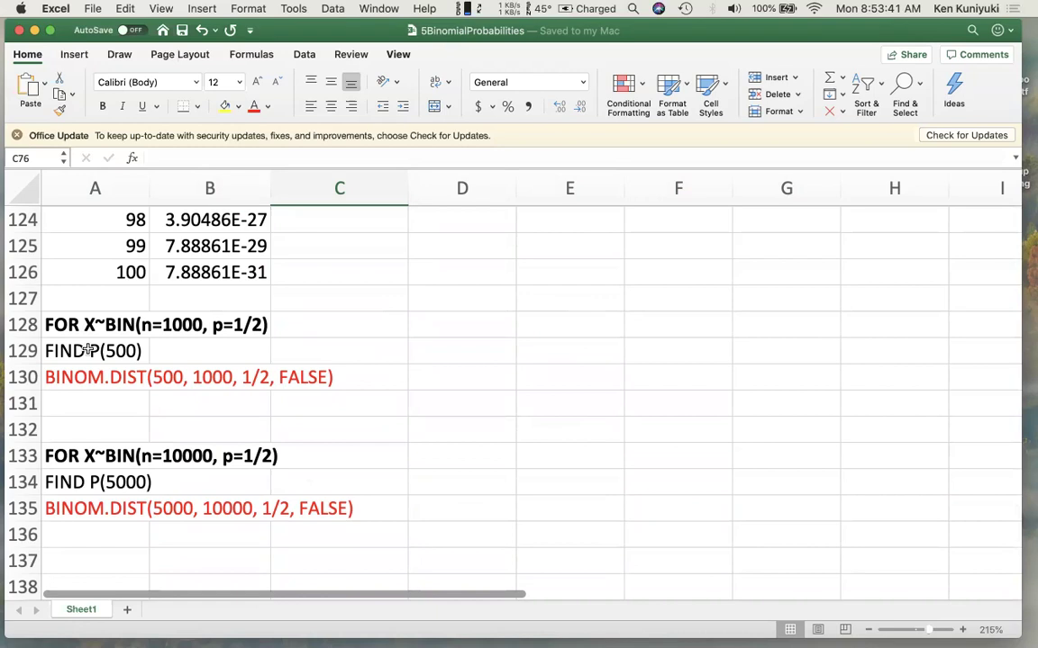
click(76, 403)
text(=B)
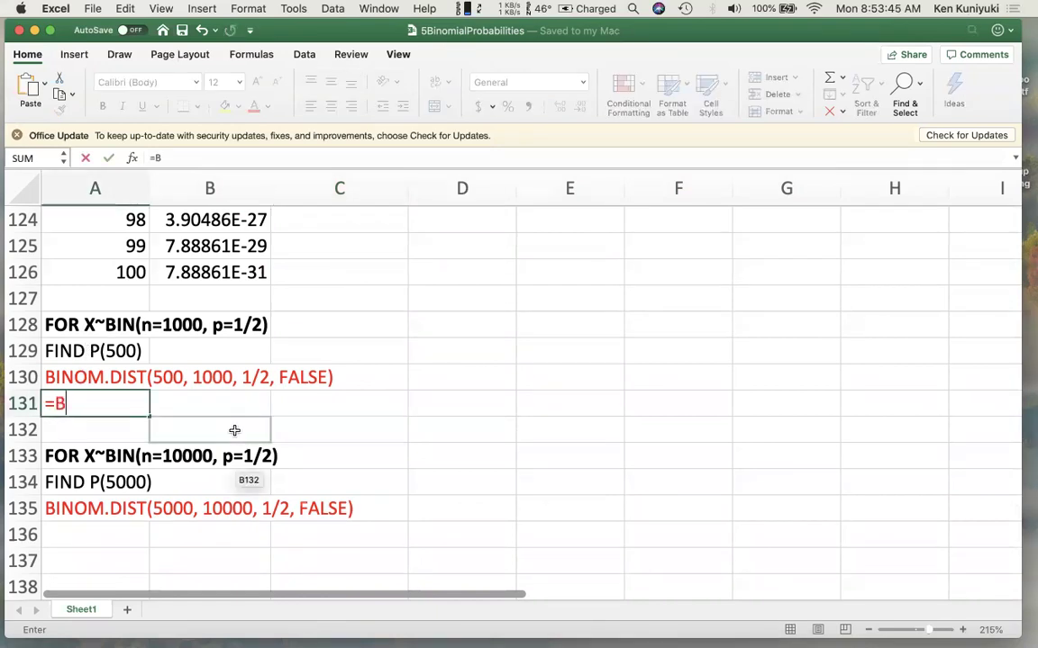
text(INOM.DIST(500)
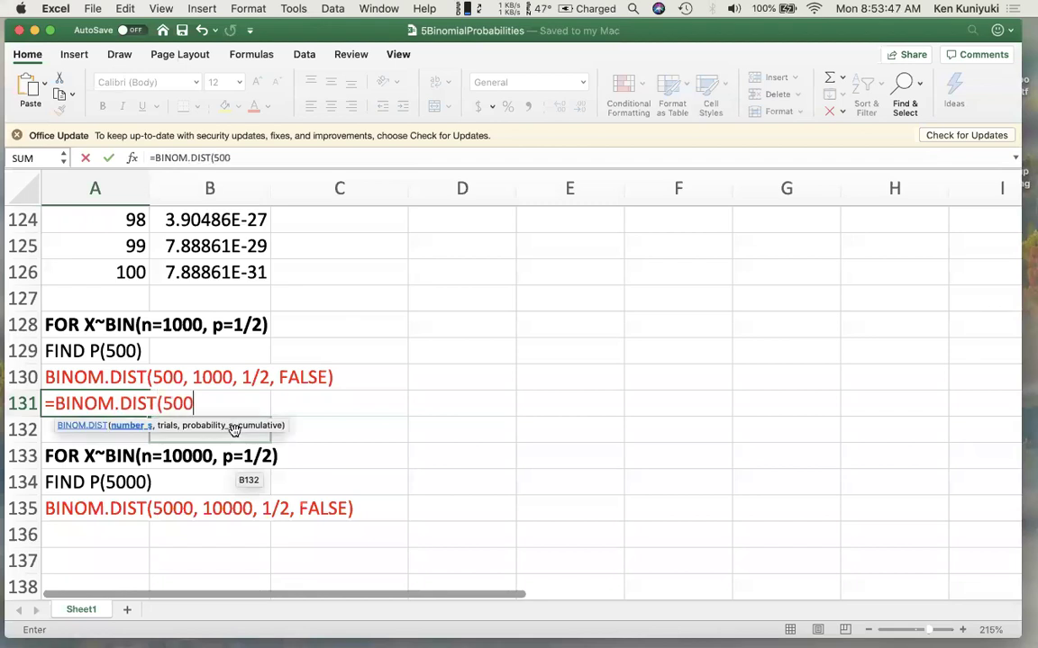
text(, 1000)
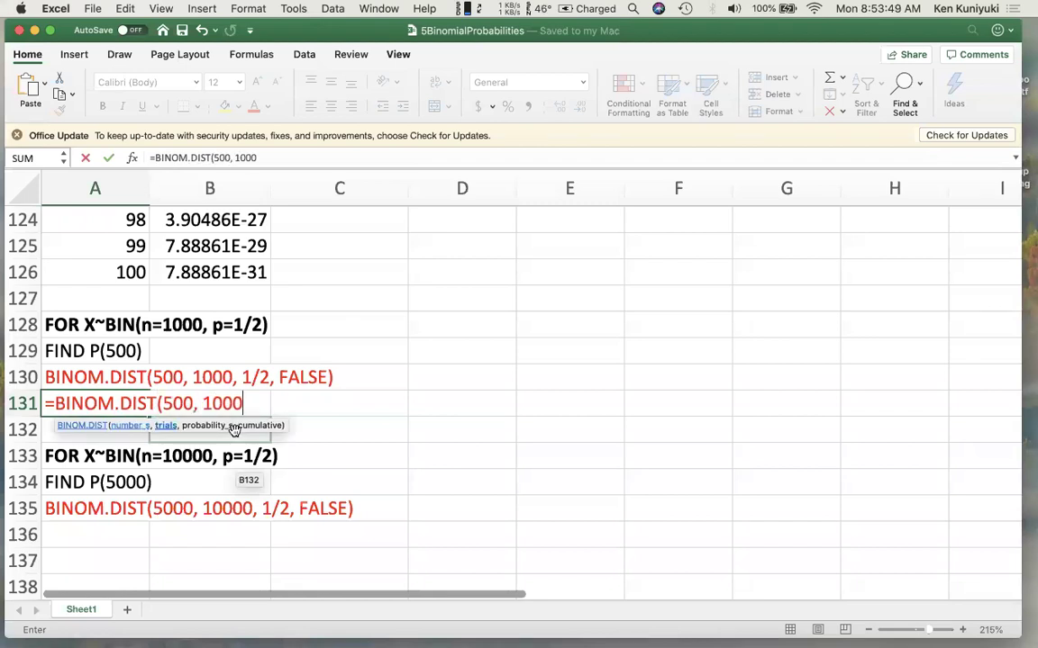
text(, 1/2, F)
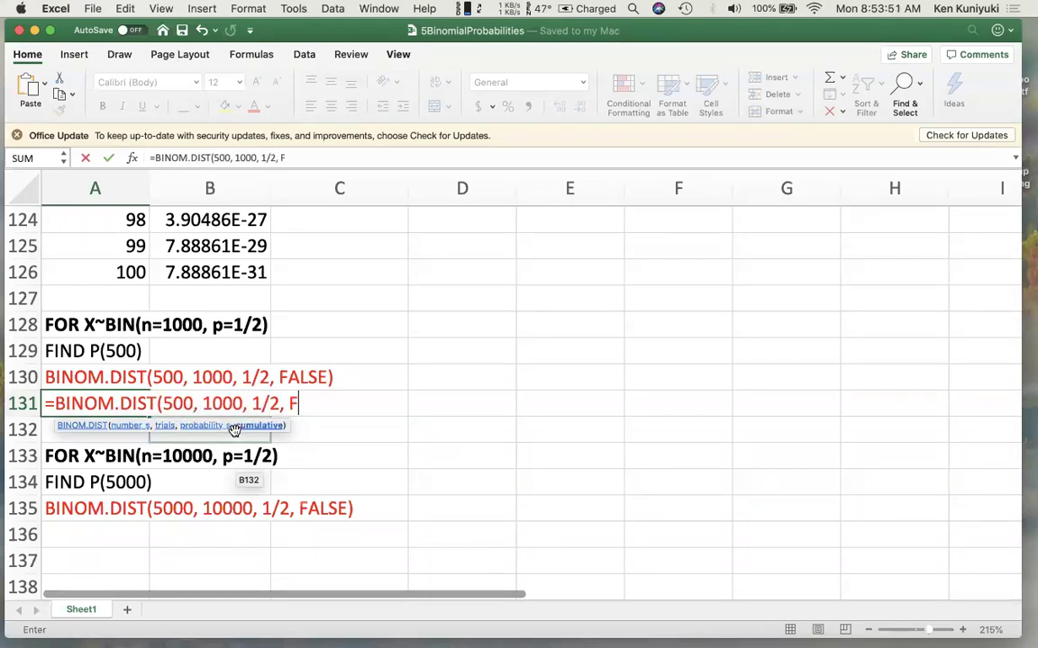
text(ALSE))
key(Return)
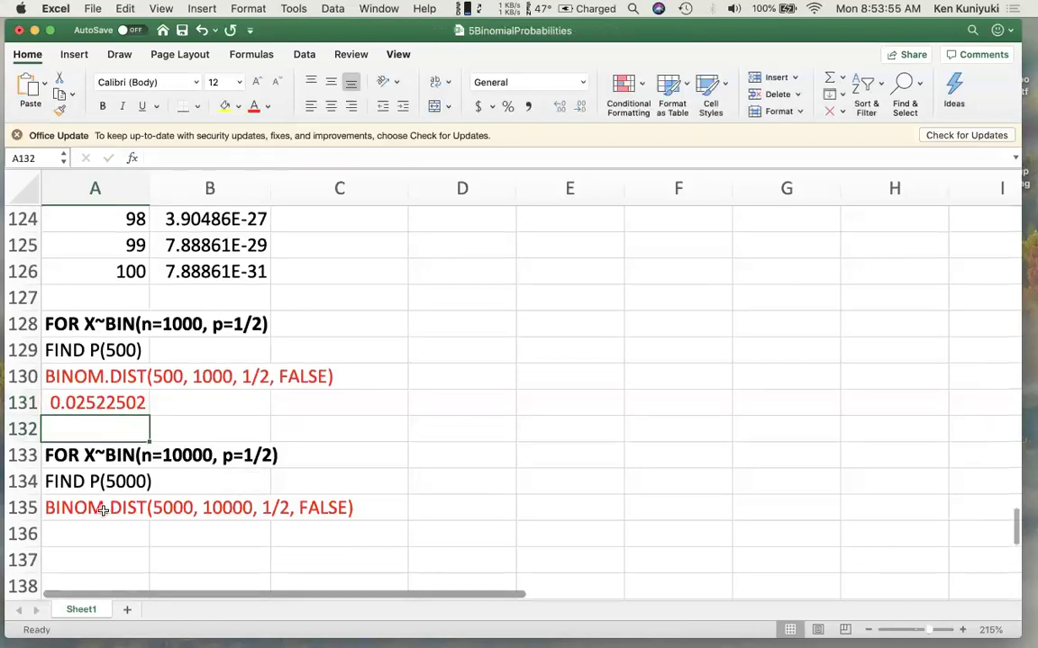
Enter =BINOM.DIST(5000, 10000, 1/2, FALSE) in cell A136, returning 0.00797865
scroll(103, 512, down, 3)
click(95, 438)
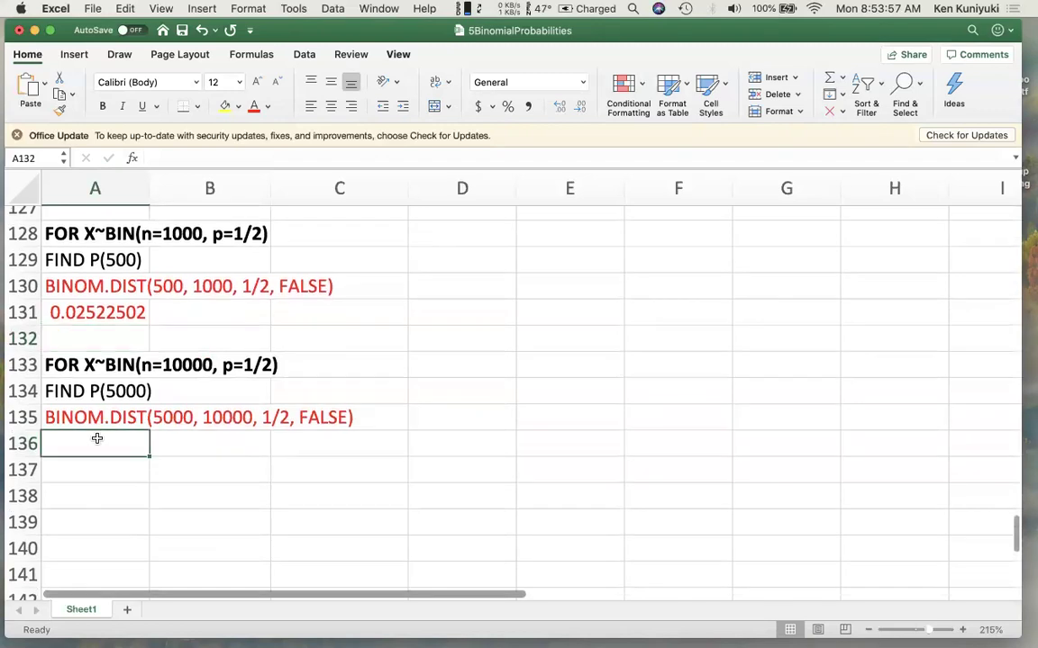
text(=)
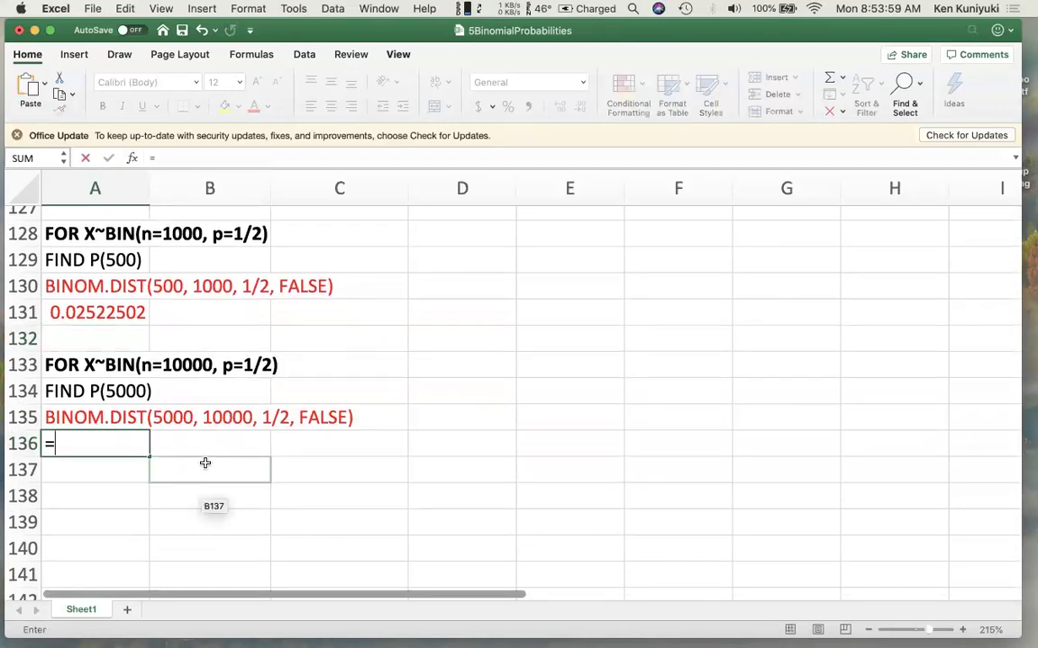
text(BINO)
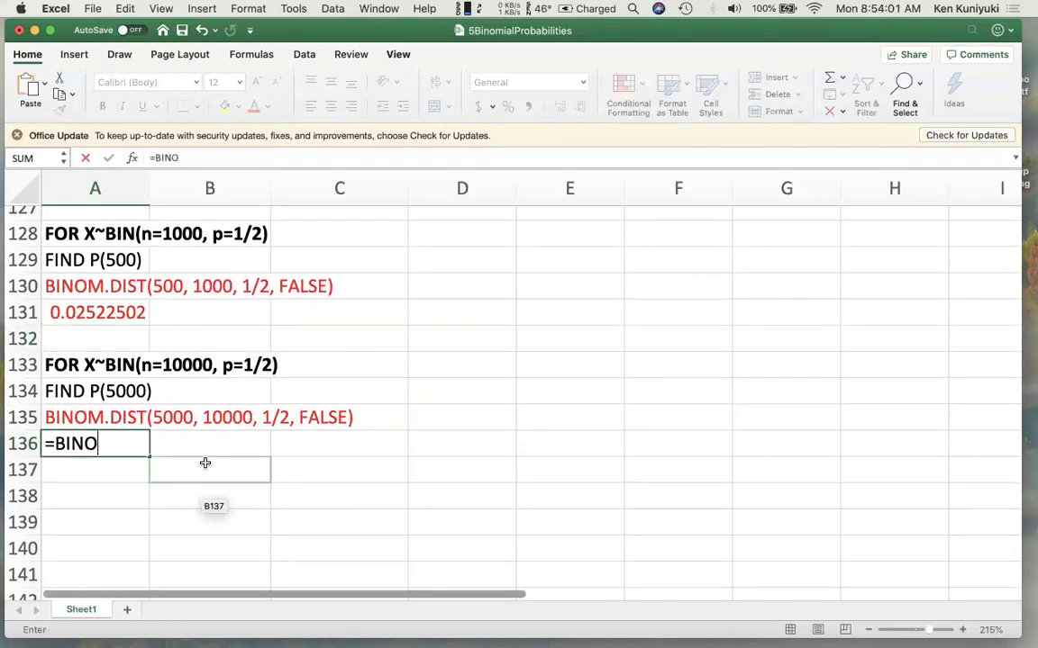
text(M.DIST(5000, 100)
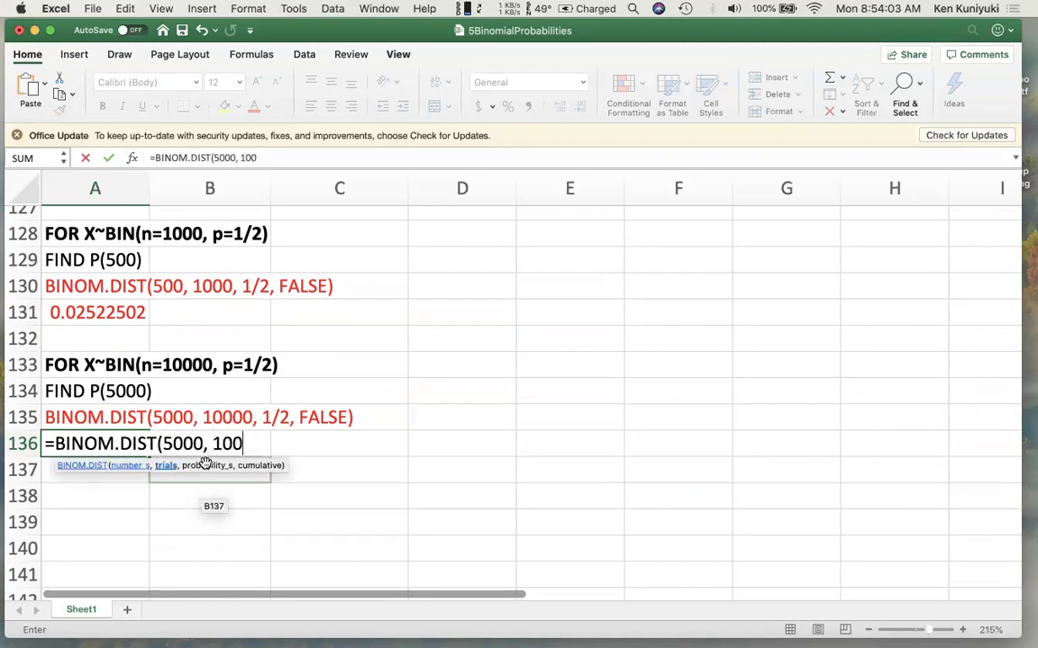
text(00, 1/2, FALSE))
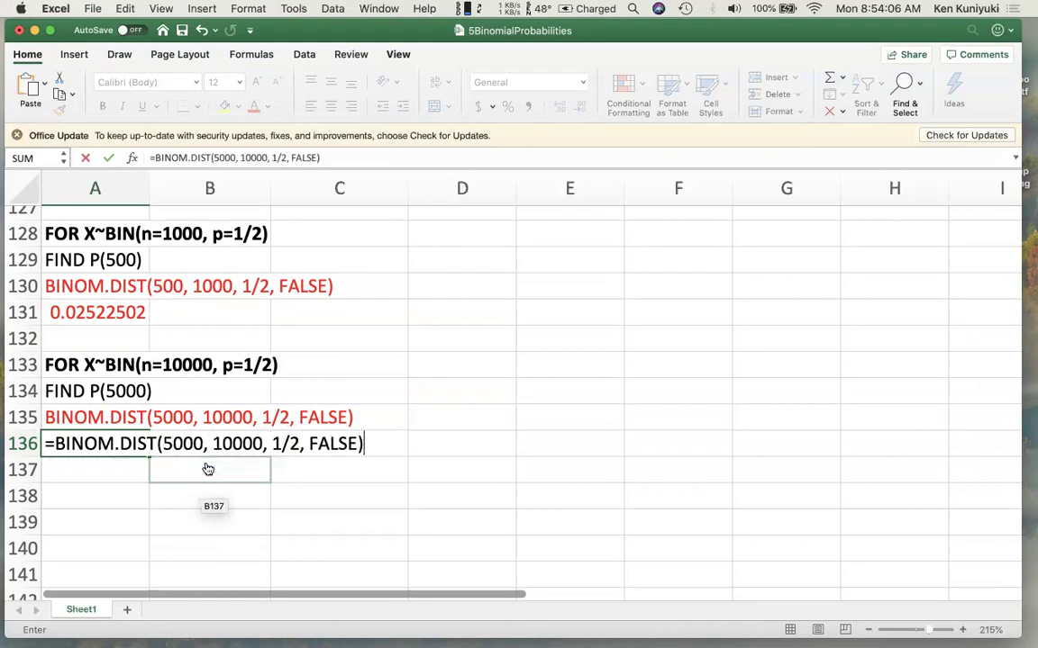
key(Return)
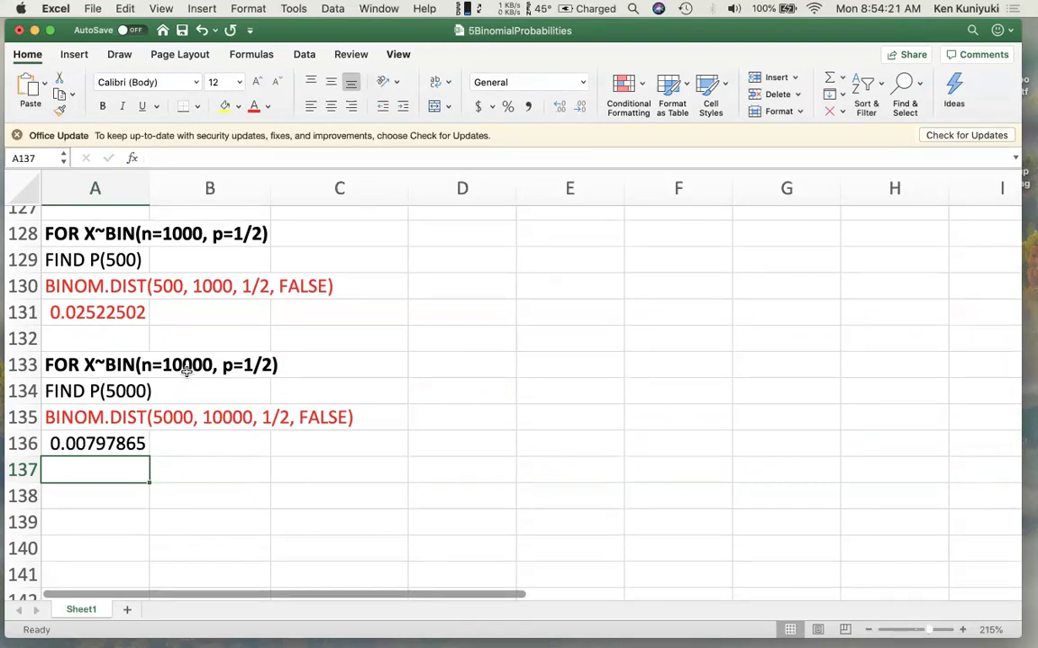
Review the P(5000) BINOM.DIST formula in A136 via the formula bar
click(103, 448)
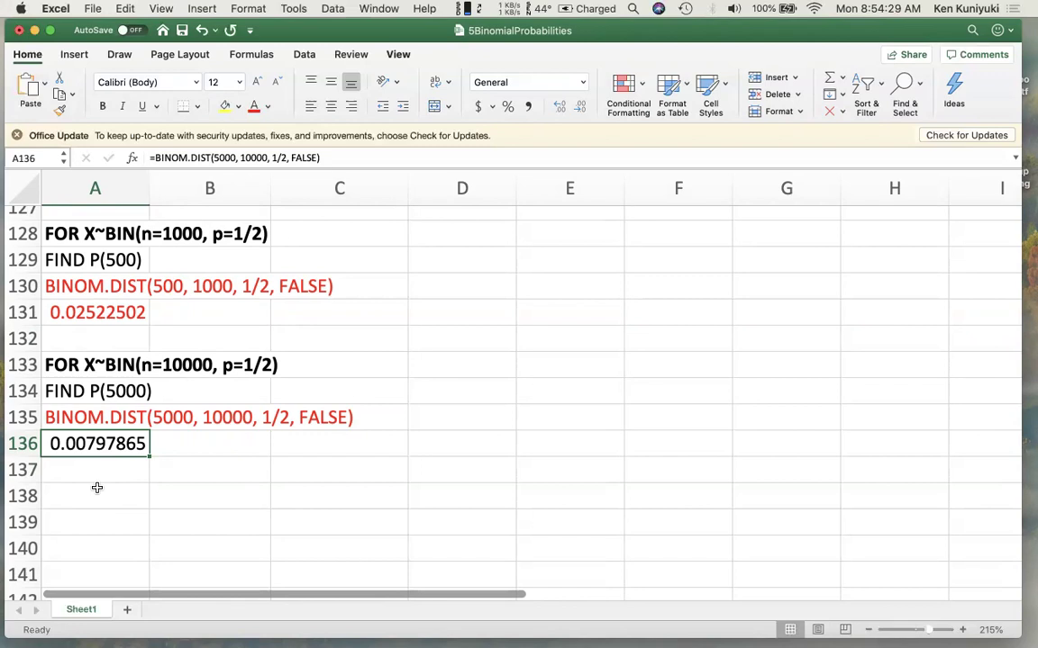
click(97, 488)
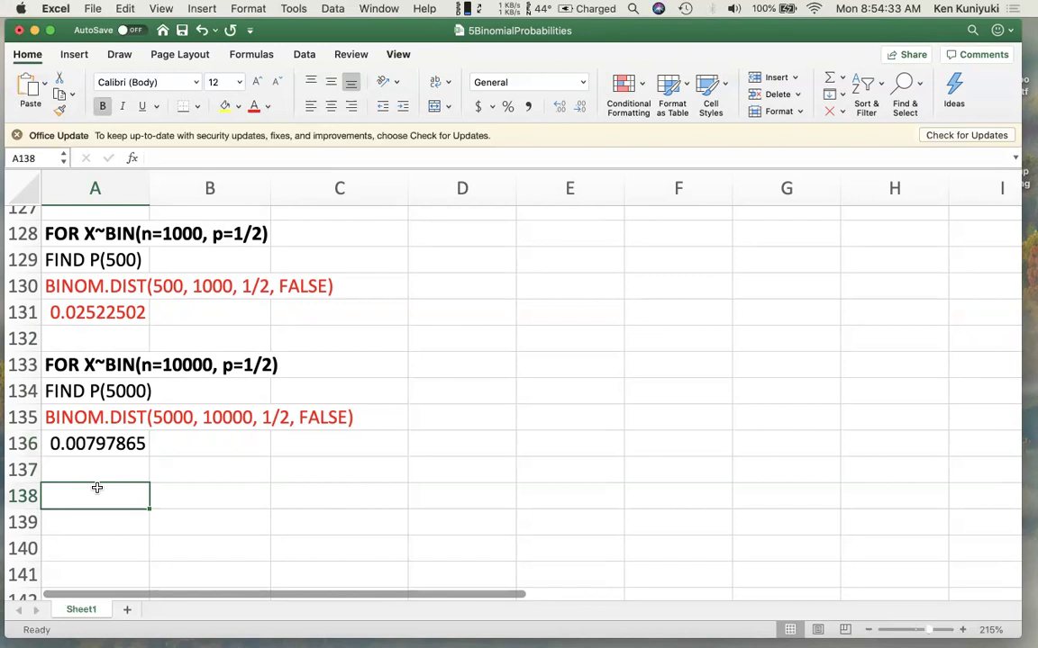
click(92, 445)
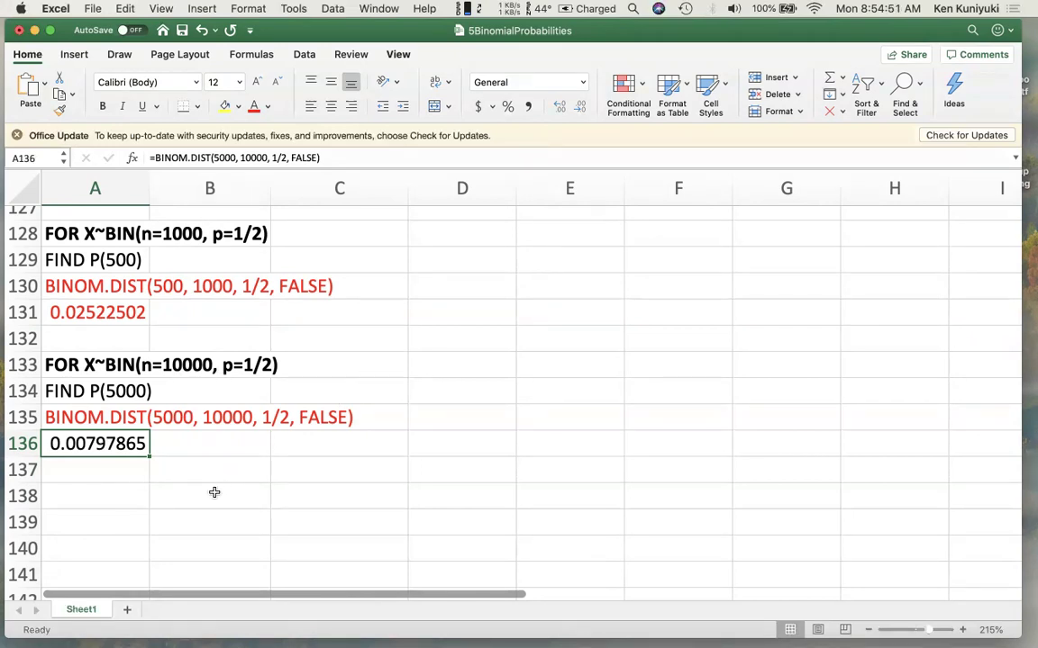
click(109, 474)
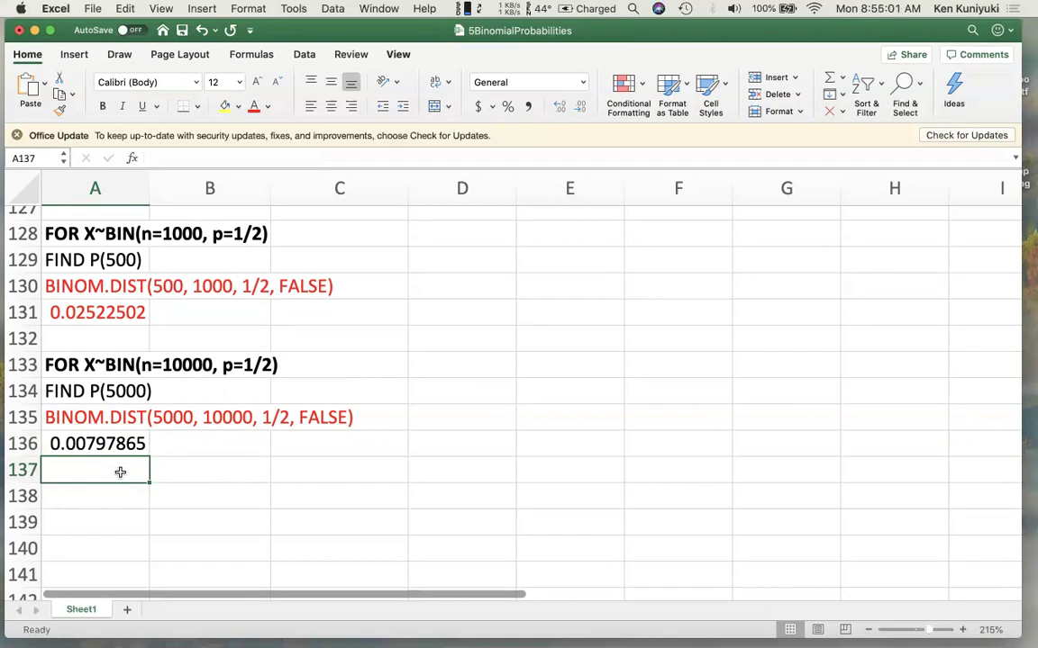
Switch to the lecture PDF in Preview and underline 'Central Limit Theorem (CLT)' under Part F
key(super+Tab)
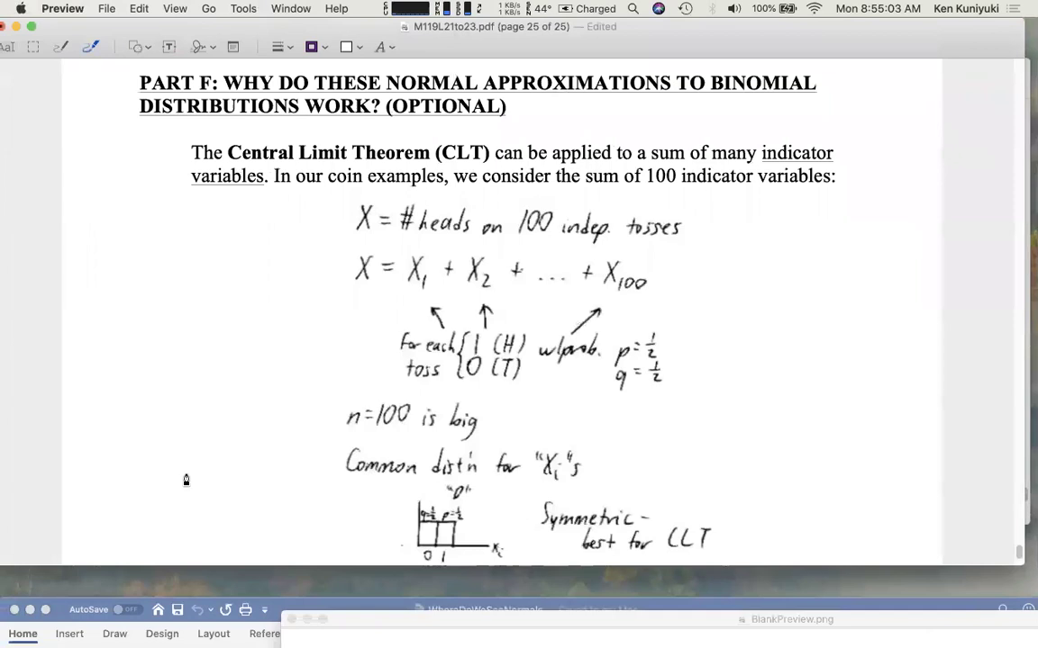
drag(384, 25, 360, 44)
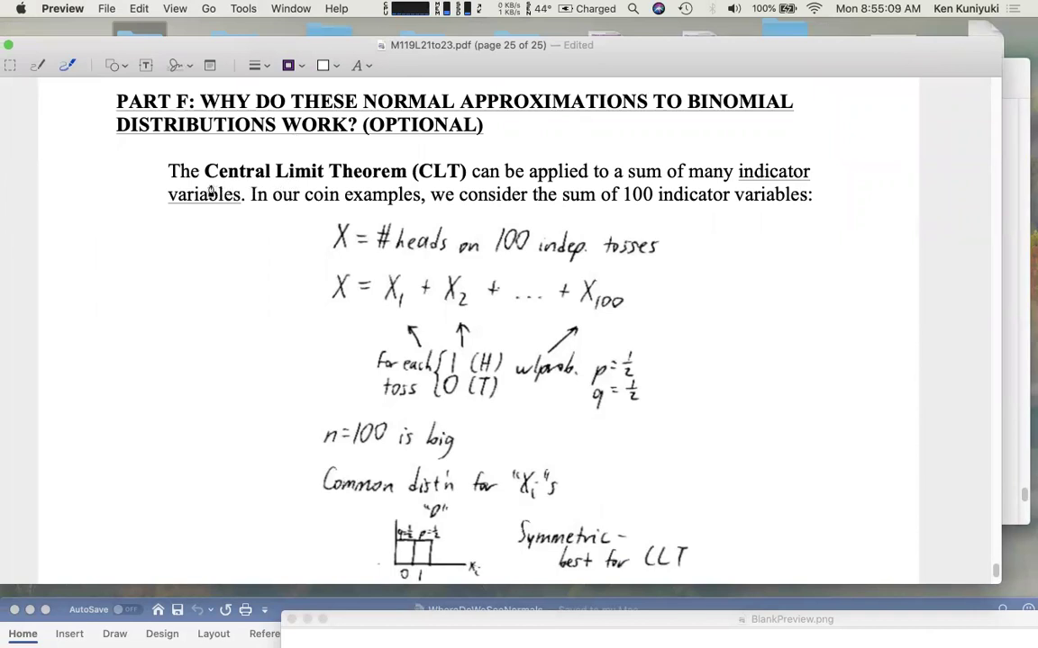
mouse_move(199, 175)
mouse_down()
mouse_move(501, 195)
mouse_move(465, 181)
mouse_up()
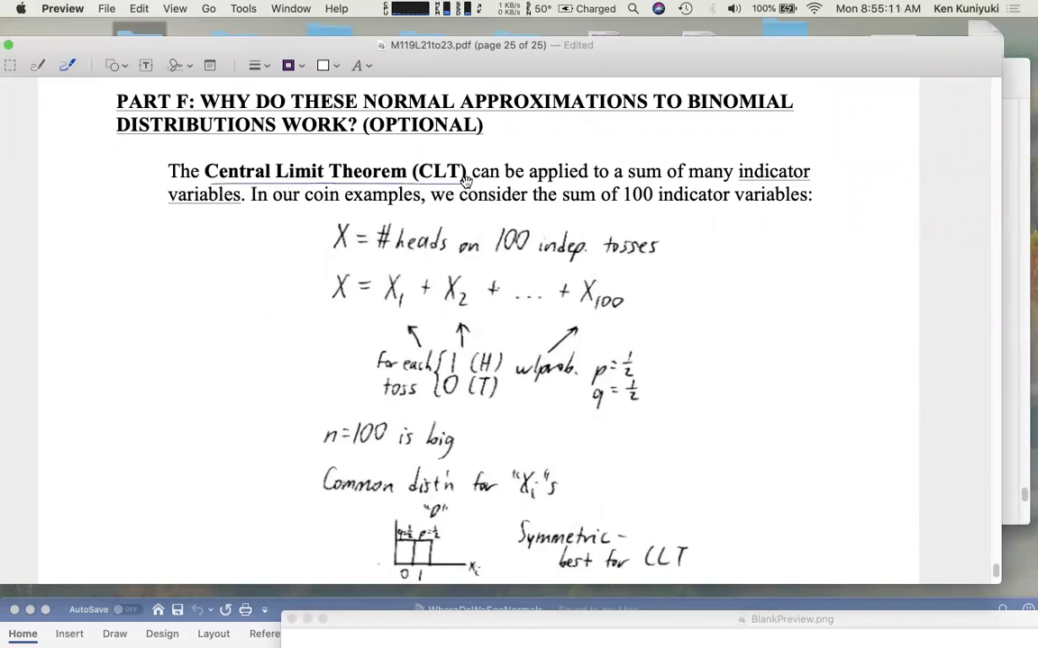
scroll(725, 221, down, 1)
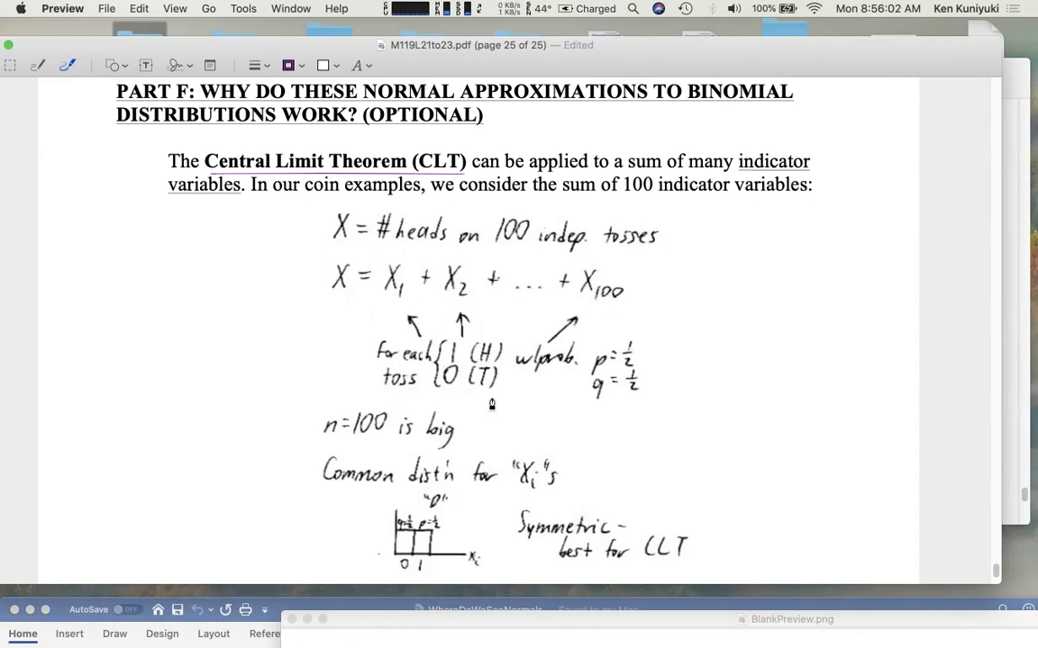
Underline the 'Symmetric' and 'best for CLT' note with the sketch tool
scroll(630, 279, down, 1)
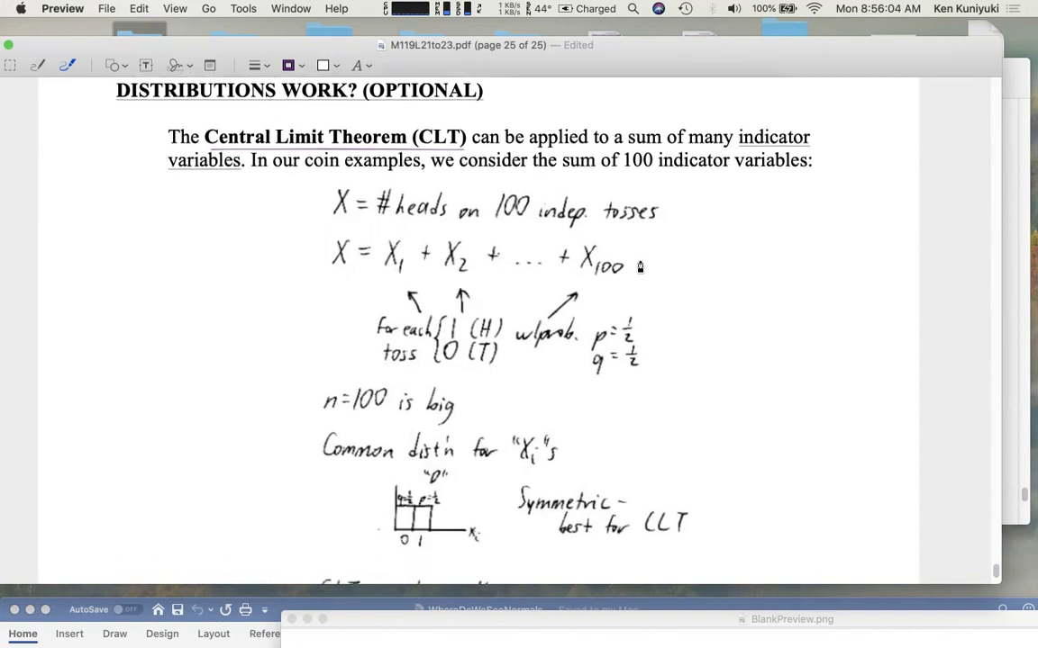
scroll(540, 360, down, 3)
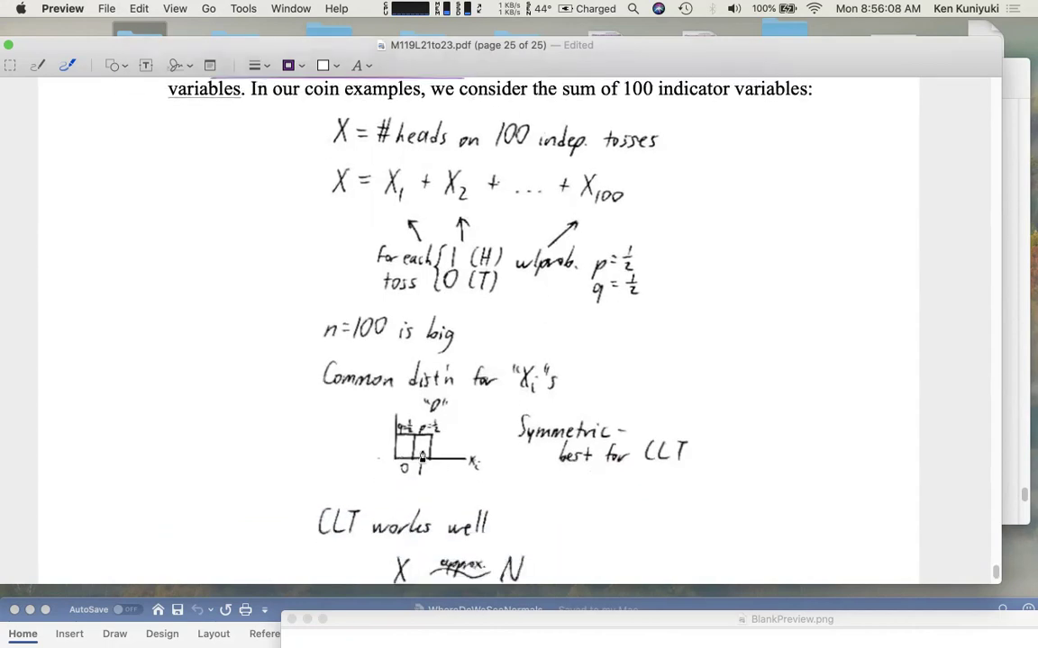
drag(506, 440, 656, 441)
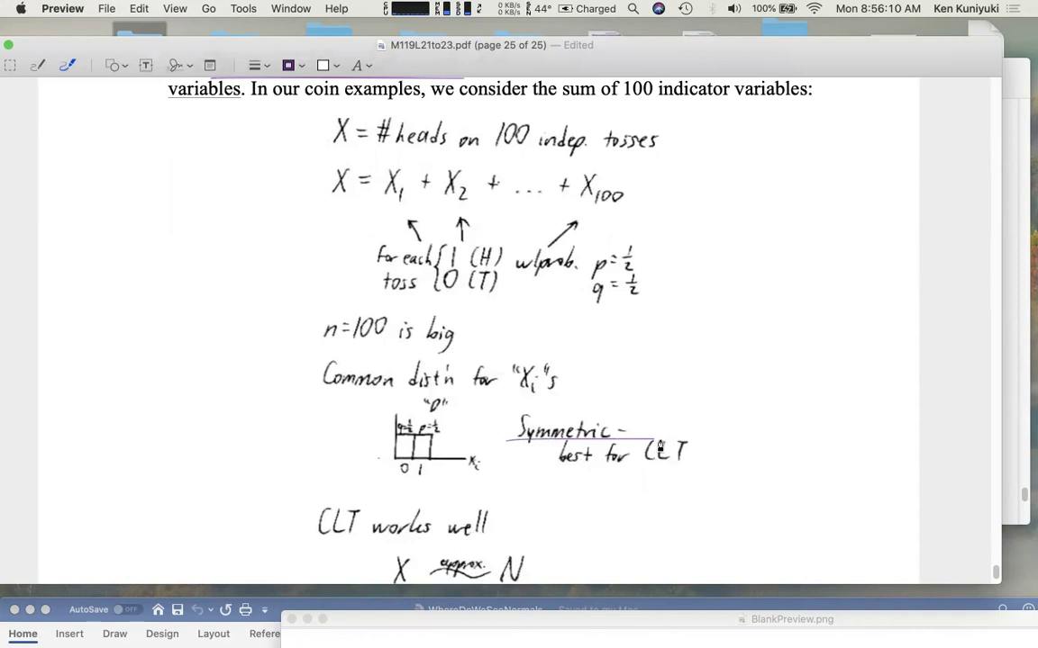
drag(538, 469, 720, 469)
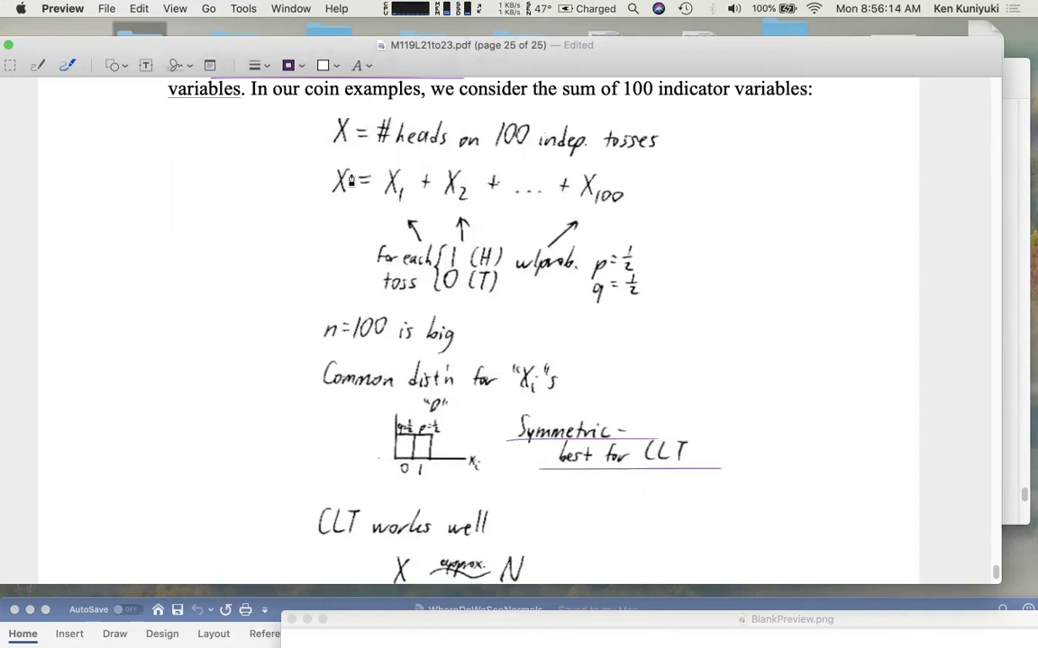
Circle the lone X, underline the X1 + X2 + ... + X100 sum, and circle 'X ≈ N'
mouse_move(317, 155)
mouse_down()
mouse_move(340, 236)
mouse_move(361, 135)
mouse_up()
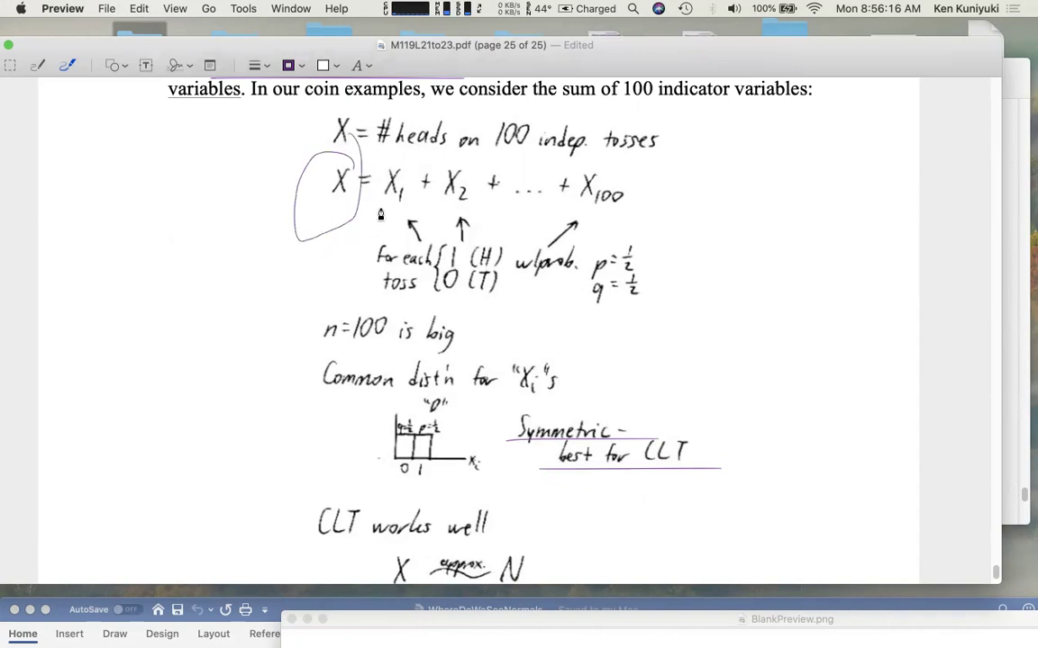
drag(380, 214, 671, 217)
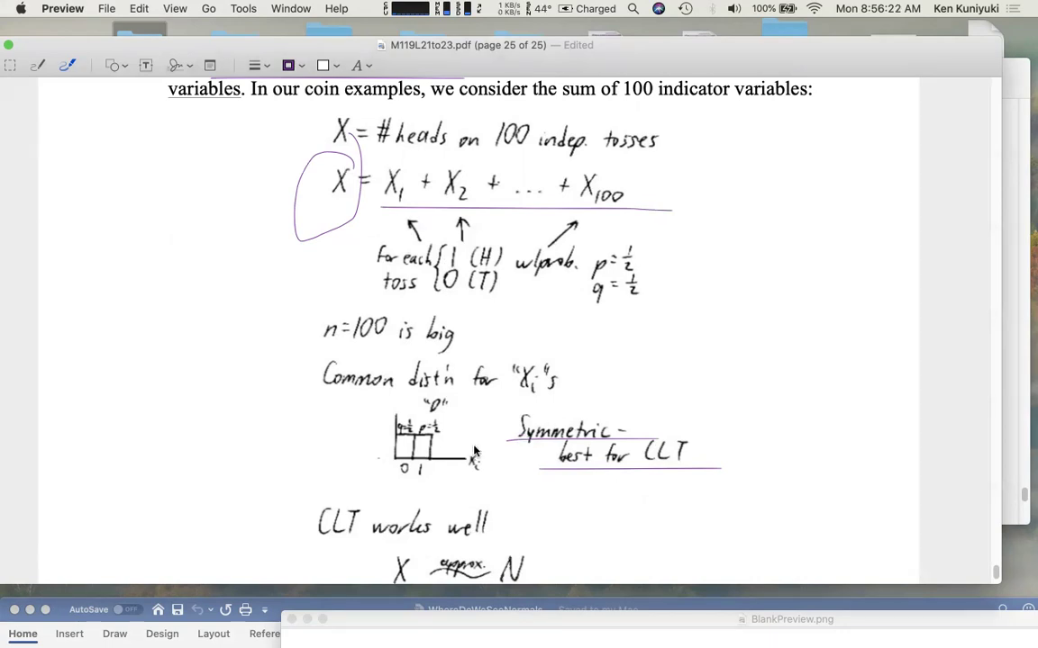
scroll(428, 410, down, 5)
mouse_move(370, 429)
mouse_down()
mouse_move(415, 396)
mouse_move(558, 395)
mouse_up()
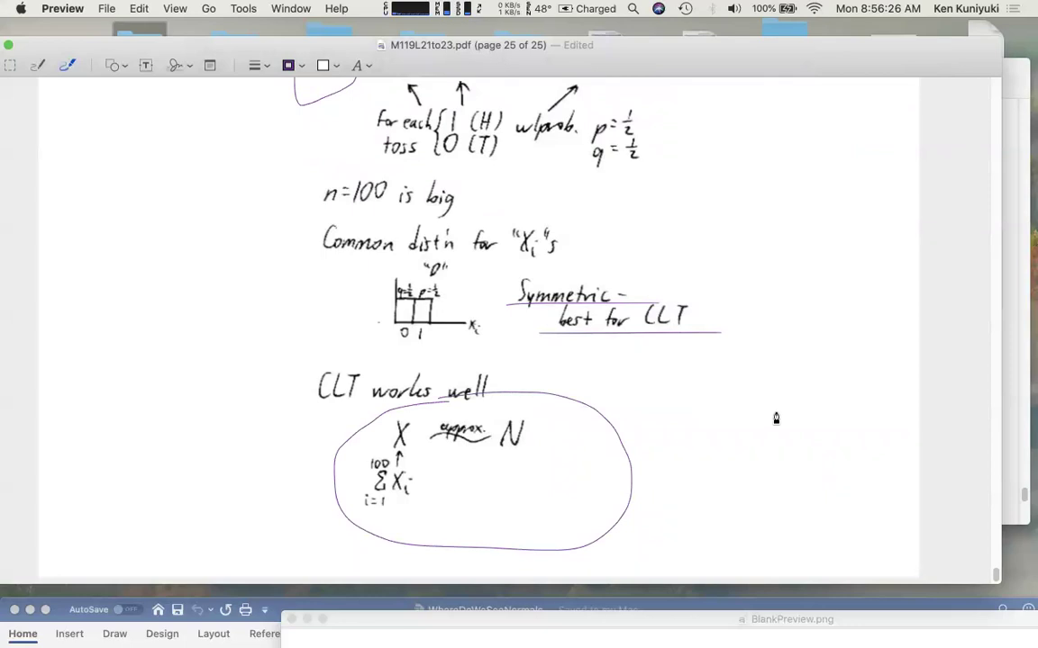